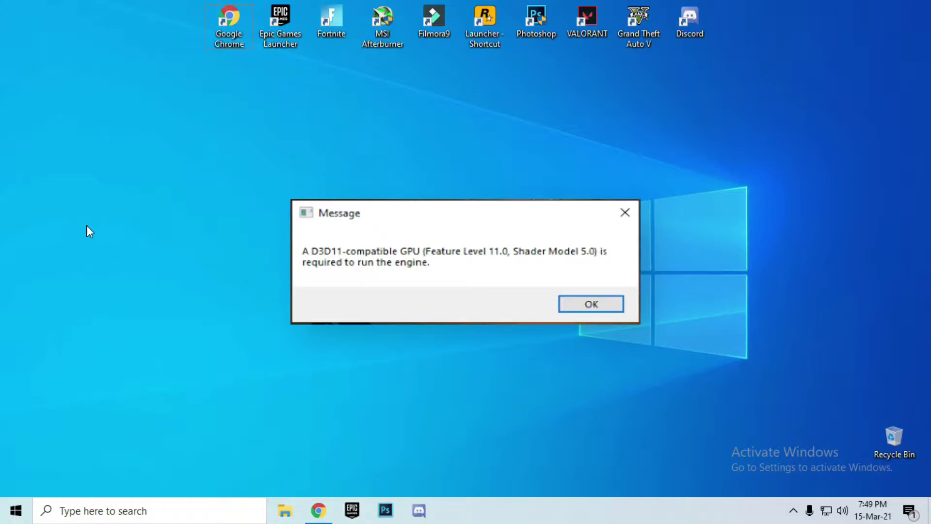
Close the D3D11-compatible GPU error message.
key(Return)
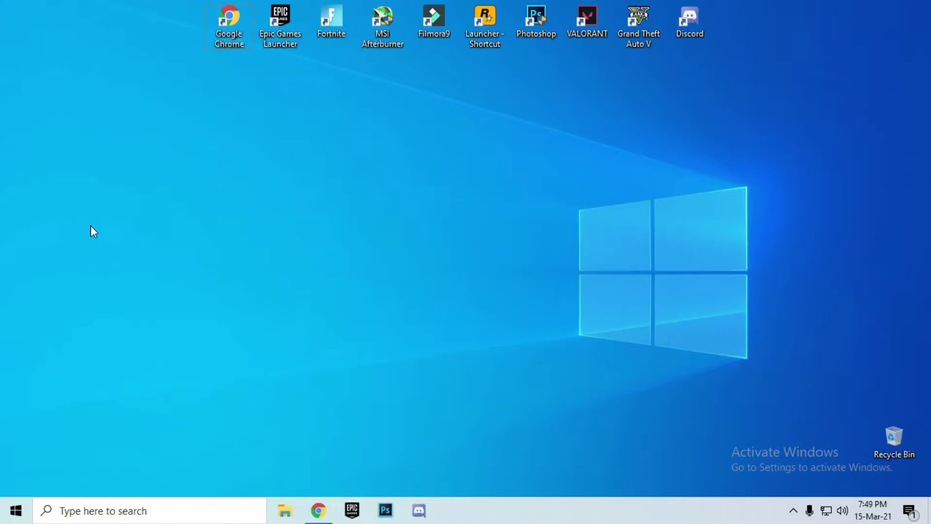
Subscribe to the FIX BUGS YouTube channel, then follow the blog's FIX PACK download link.
click(313, 507)
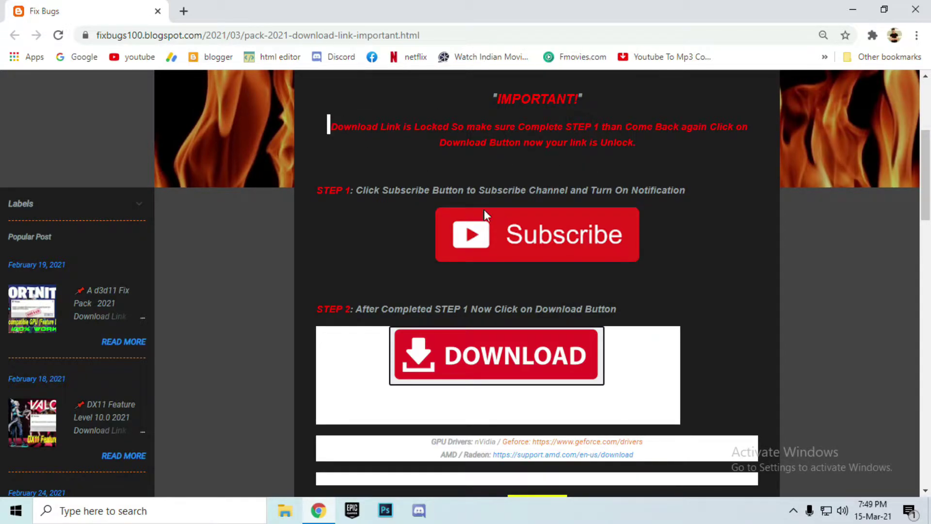
click(517, 237)
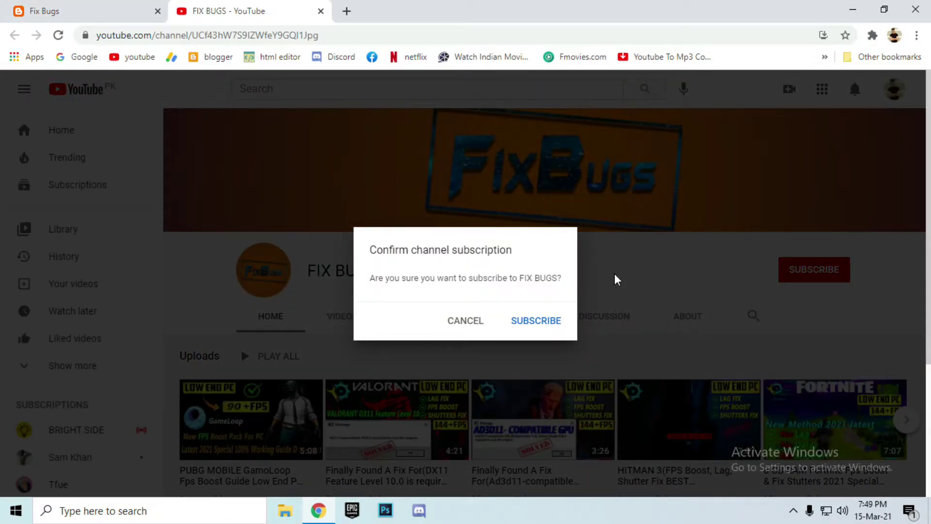
click(541, 321)
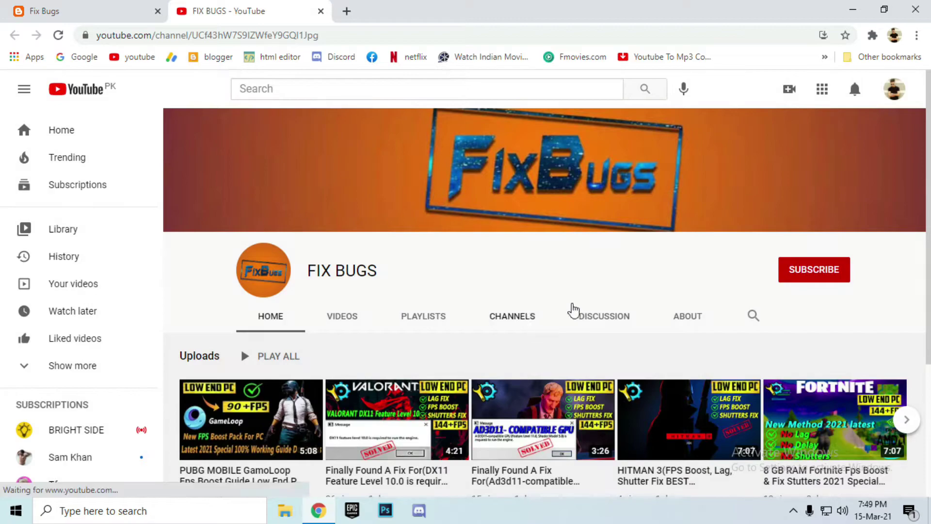
click(784, 270)
click(115, 8)
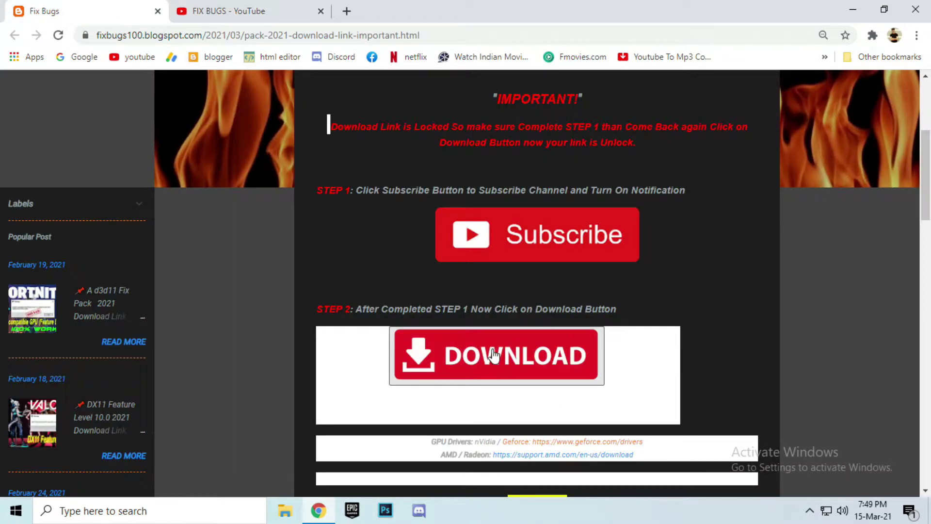
click(469, 356)
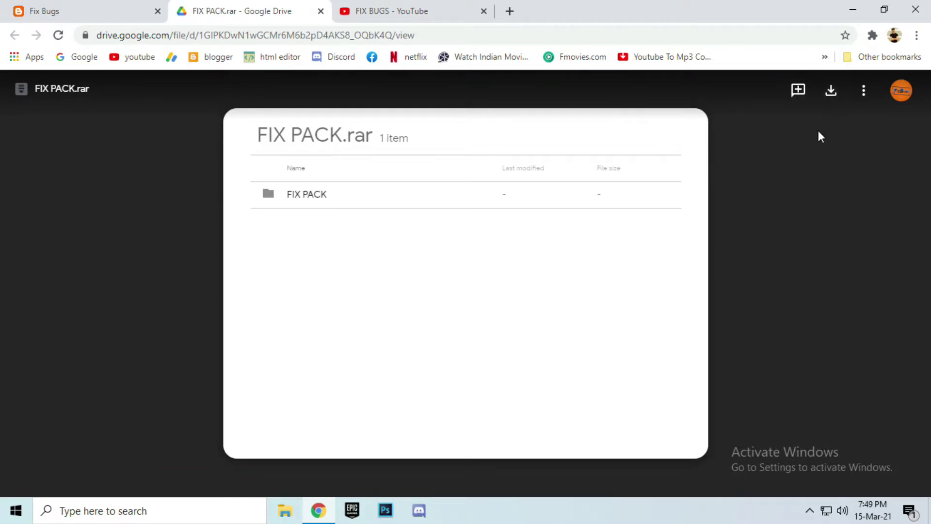
Save FIX PACK.rar (18.1 MB) from Google Drive to the Desktop and confirm the download finished.
click(830, 92)
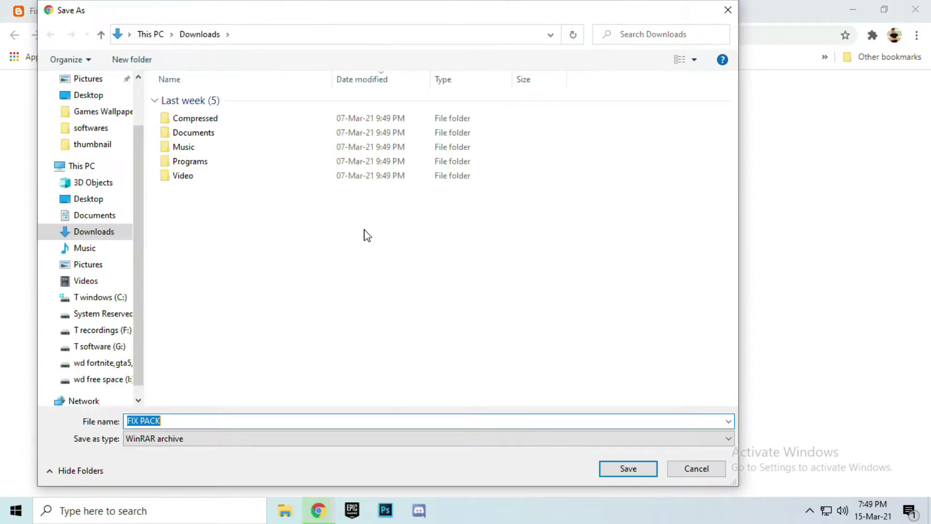
click(90, 97)
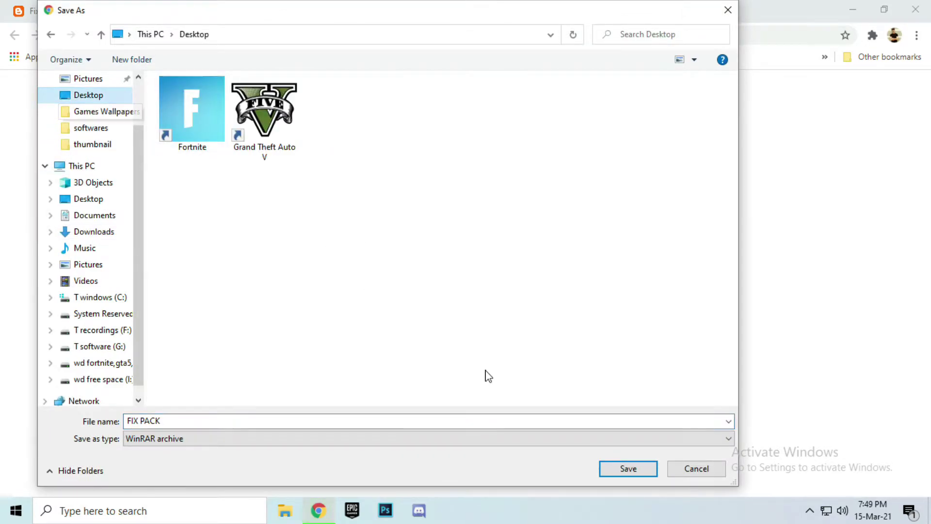
click(616, 475)
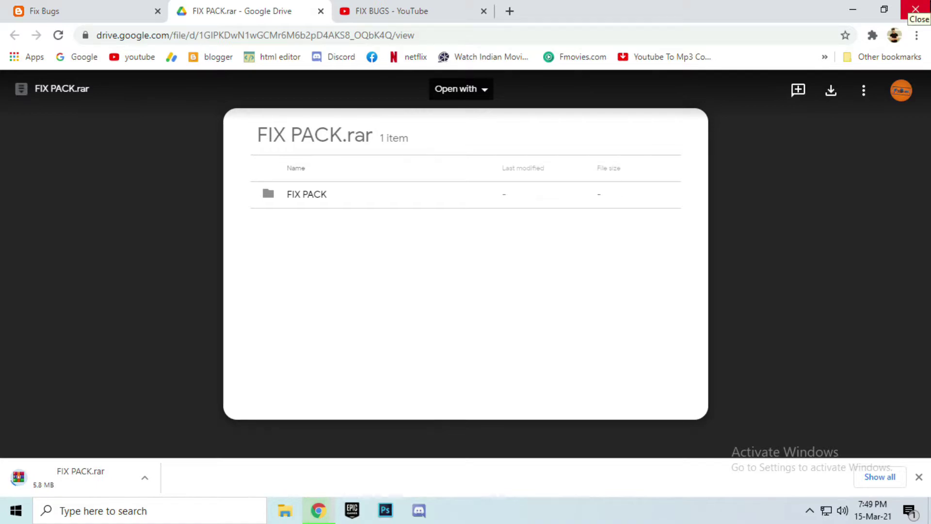
key(ctrl+j)
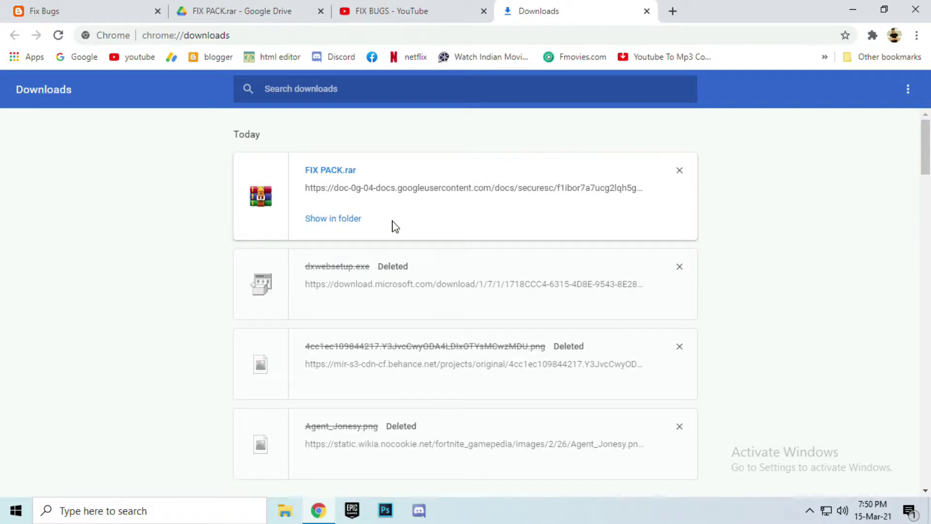
Close Chrome and use Extract Here to unpack FIX PACK.rar into a FIX PACK folder on the desktop.
click(922, 11)
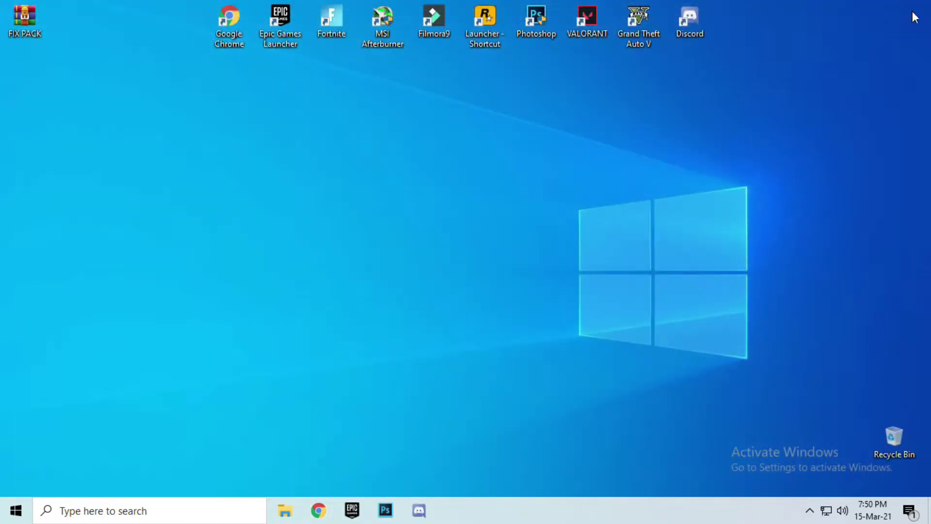
drag(33, 25, 193, 163)
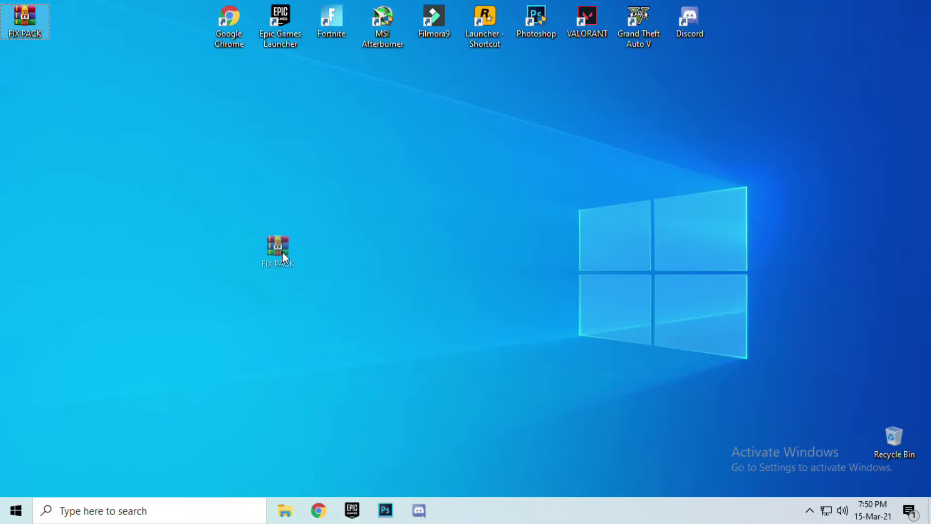
drag(282, 252, 282, 251)
right_click(283, 251)
key(Escape)
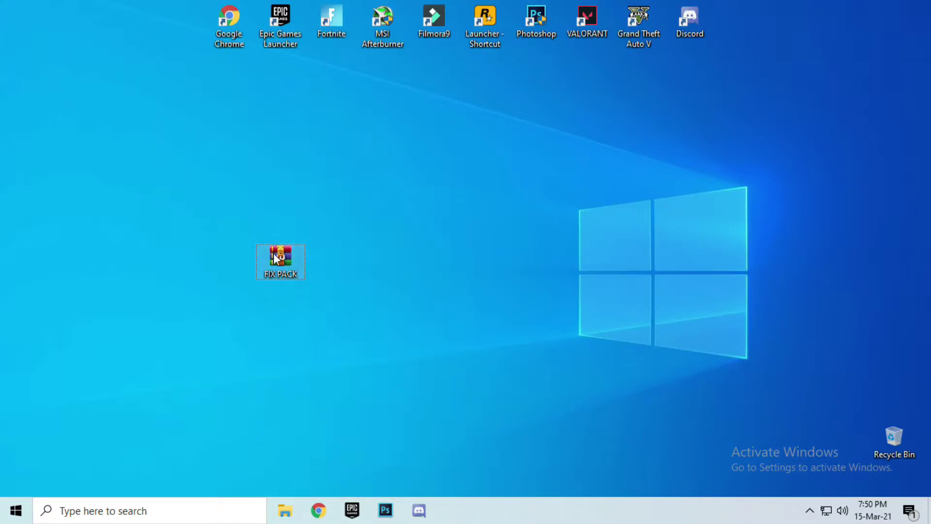
right_click(282, 257)
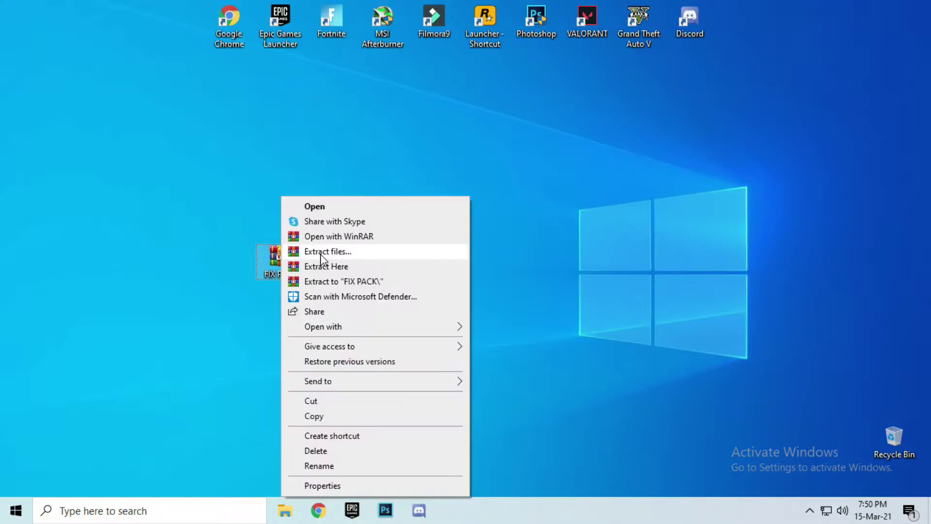
click(349, 266)
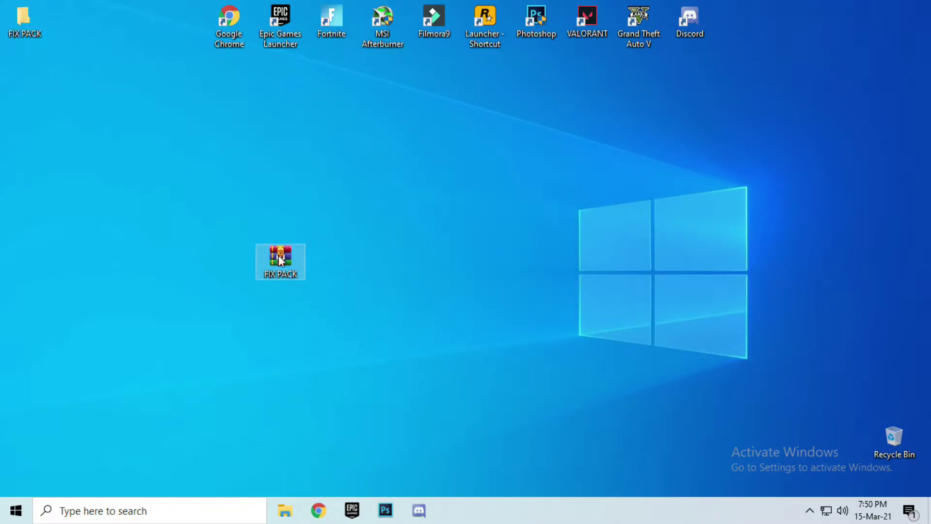
drag(36, 15, 448, 192)
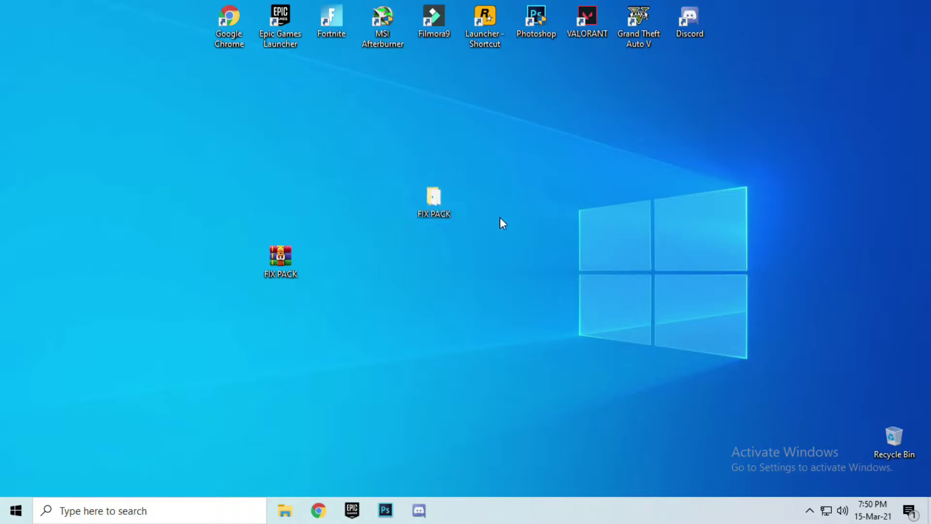
Open FIX PACK > fn fix files and copy all 107 UTOC, SIG and PAK files.
double_click(452, 201)
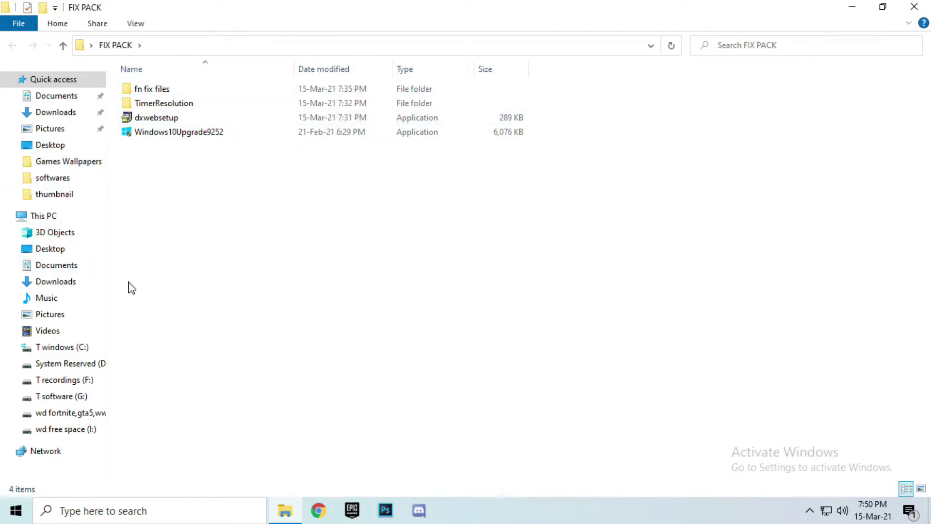
click(144, 93)
double_click(144, 93)
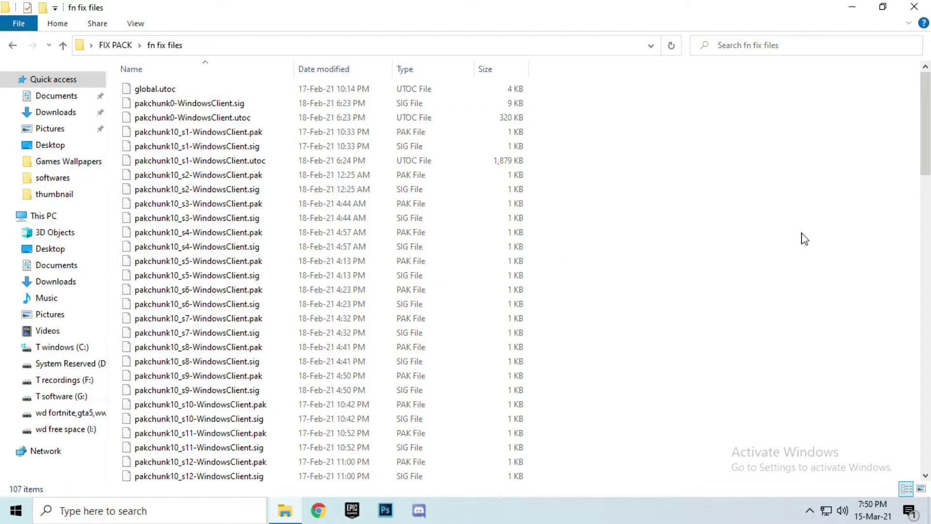
mouse_move(926, 131)
mouse_down()
mouse_move(927, 225)
mouse_move(929, 133)
mouse_up()
scroll(929, 133, up, 1)
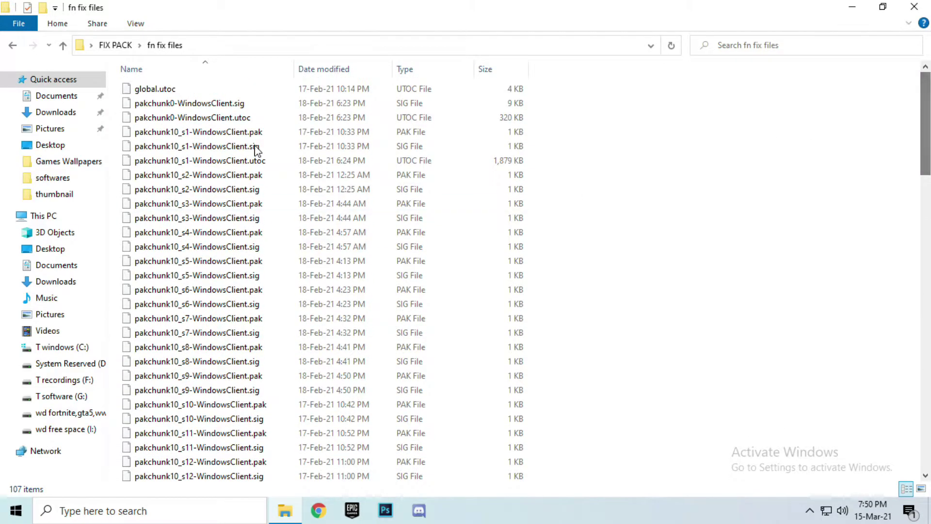
click(247, 235)
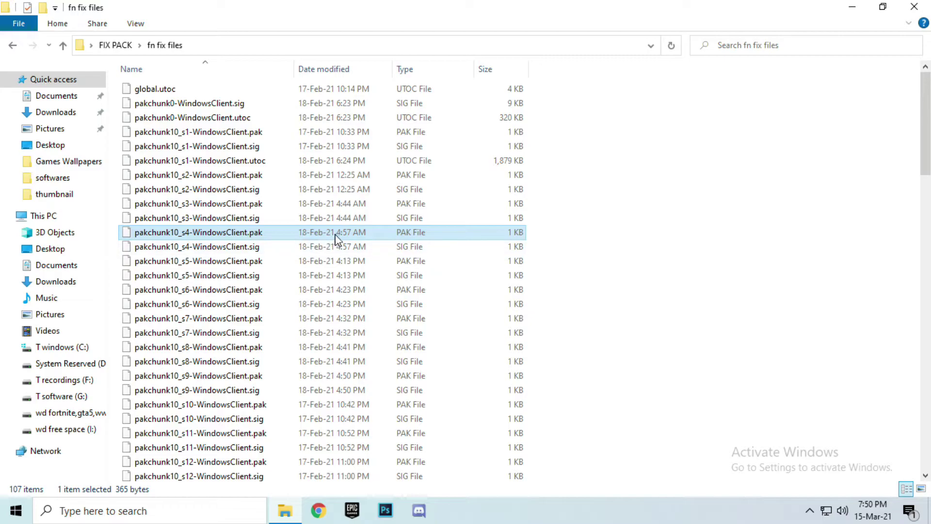
key(ctrl+a)
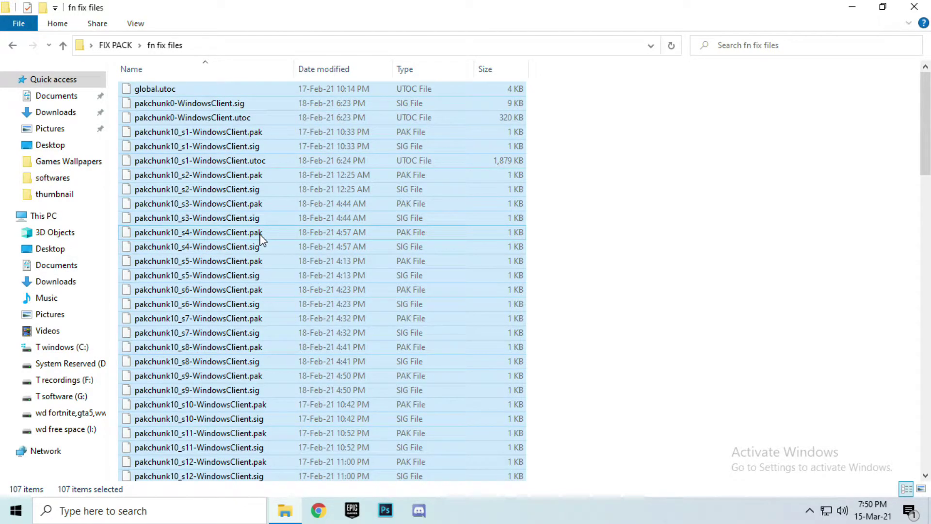
right_click(236, 233)
click(269, 393)
Close the fn fix files window and browse to the wd free space (I:) drive.
click(918, 6)
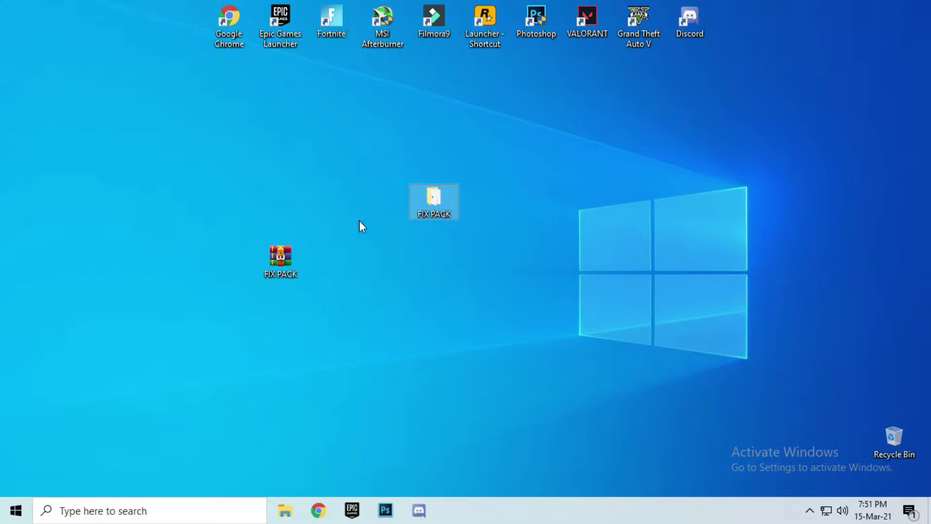
click(285, 511)
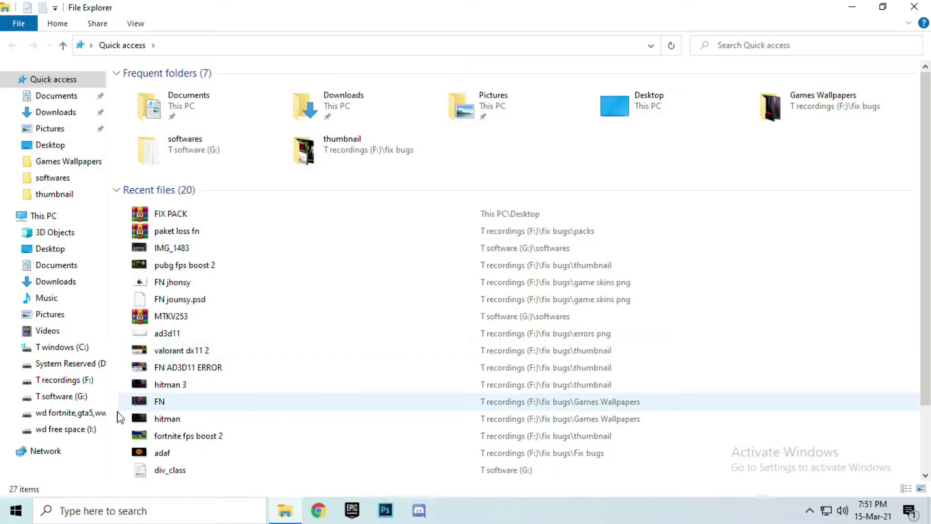
click(90, 430)
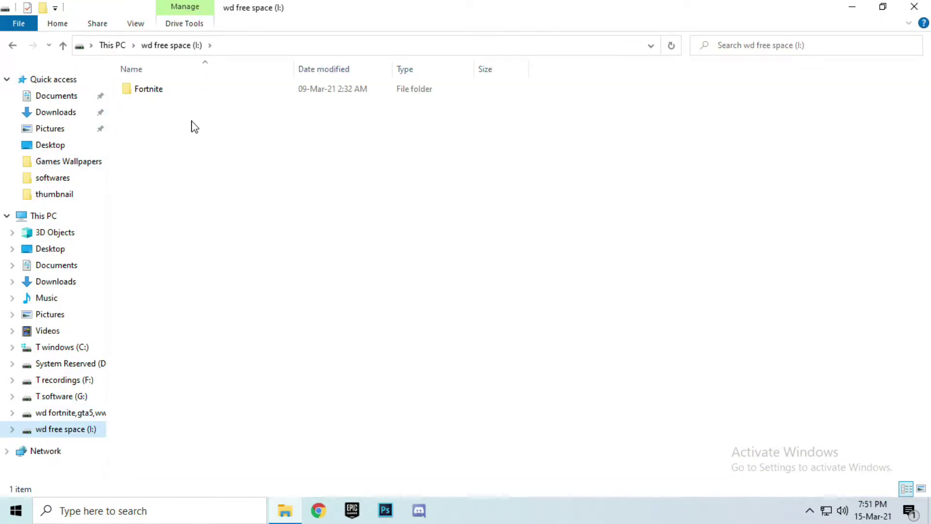
Open the Fortnite > FortniteGame > Content > Paks folder on the I: drive.
double_click(151, 94)
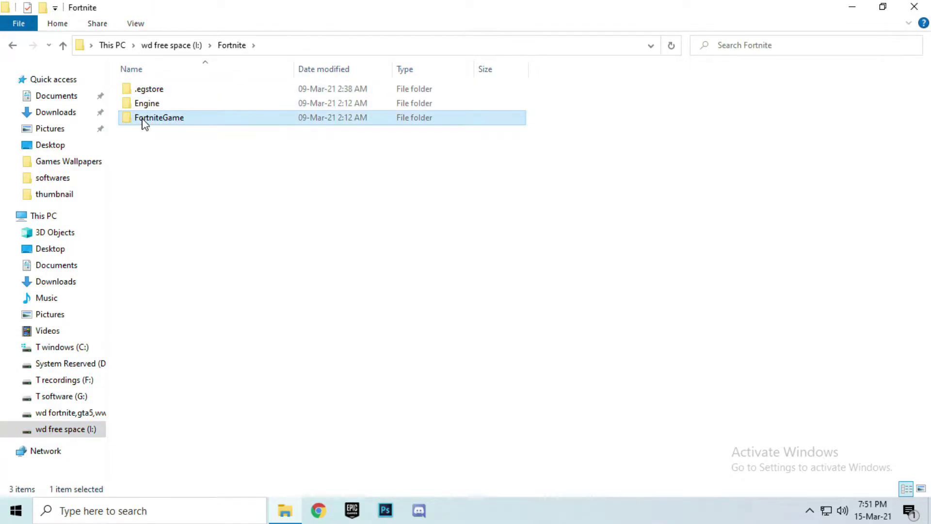
double_click(143, 121)
double_click(152, 106)
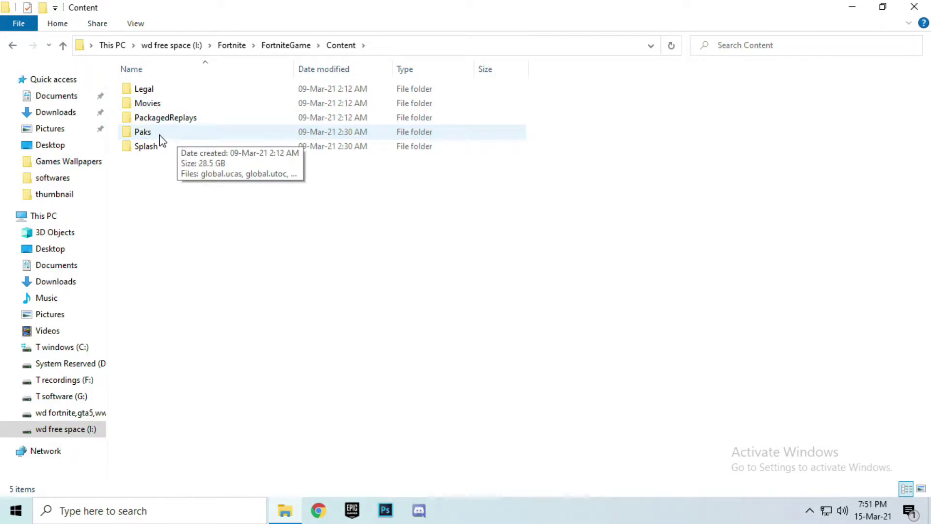
double_click(156, 135)
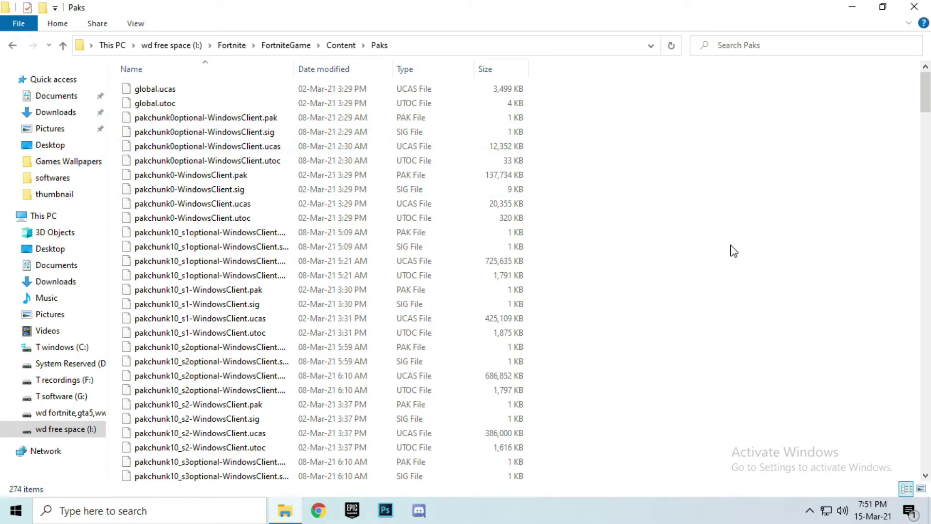
drag(926, 102, 844, 154)
Paste the fix files into Paks, replacing same-named files, and close the window.
right_click(582, 167)
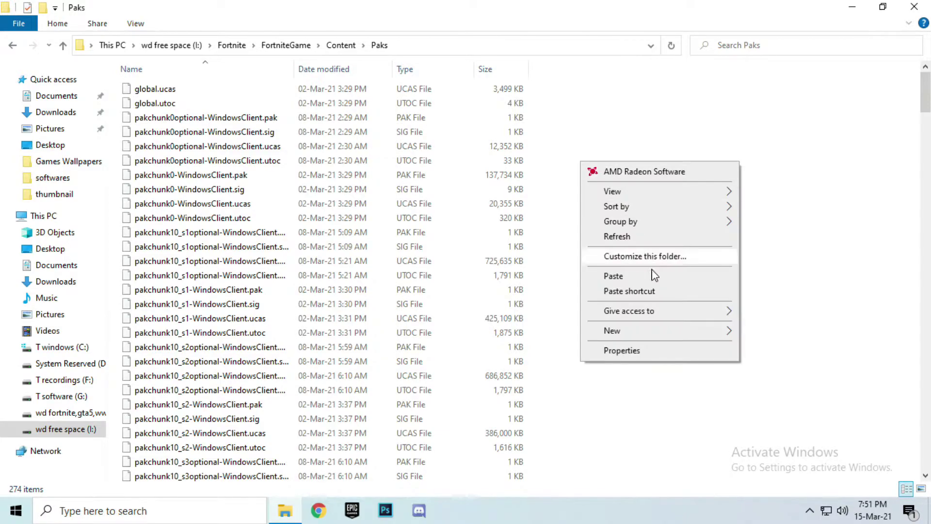
click(655, 277)
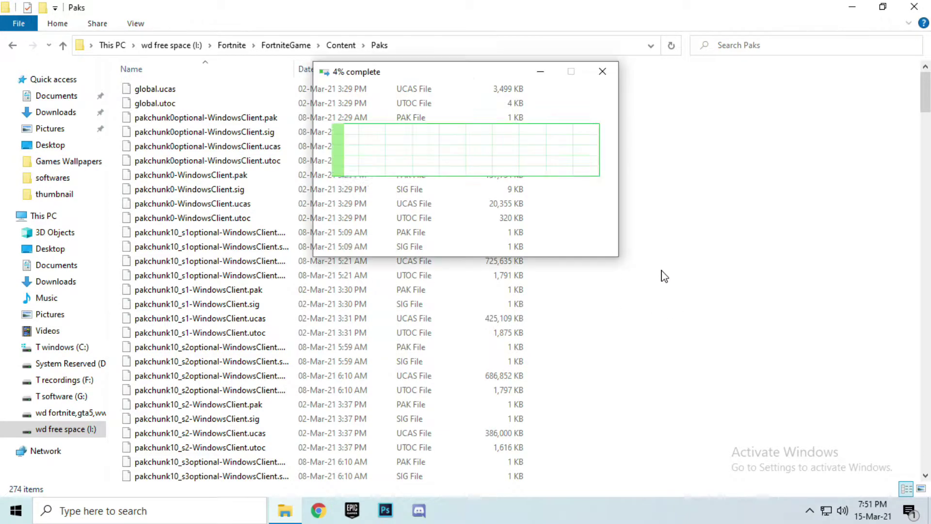
click(415, 154)
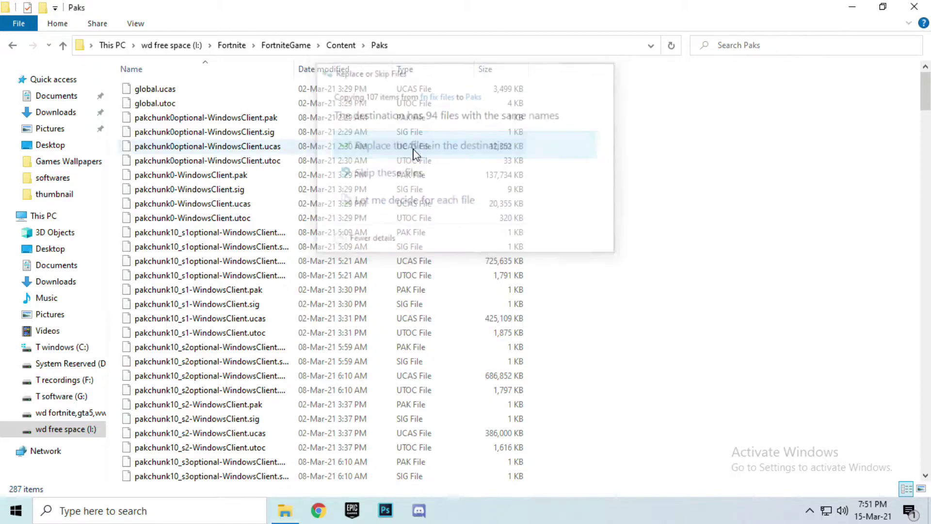
right_click(671, 210)
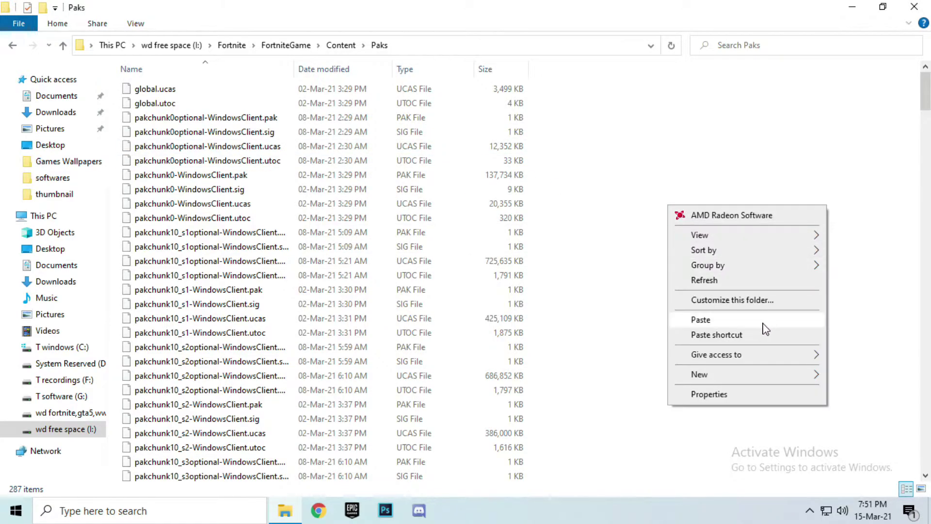
click(700, 320)
click(416, 146)
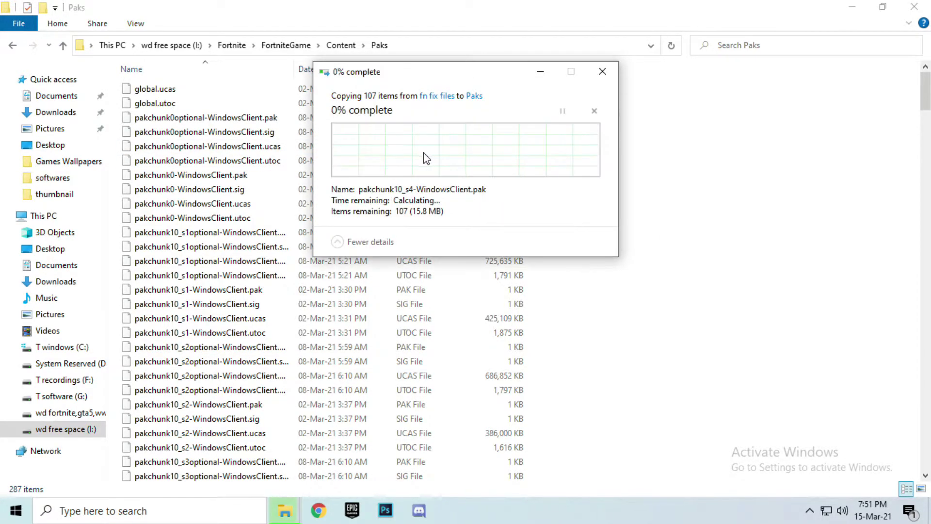
click(605, 324)
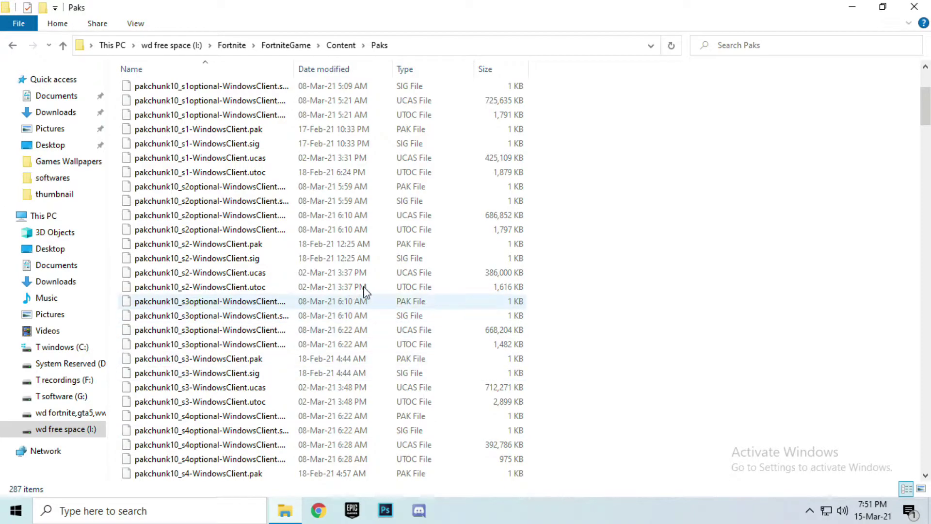
click(914, 7)
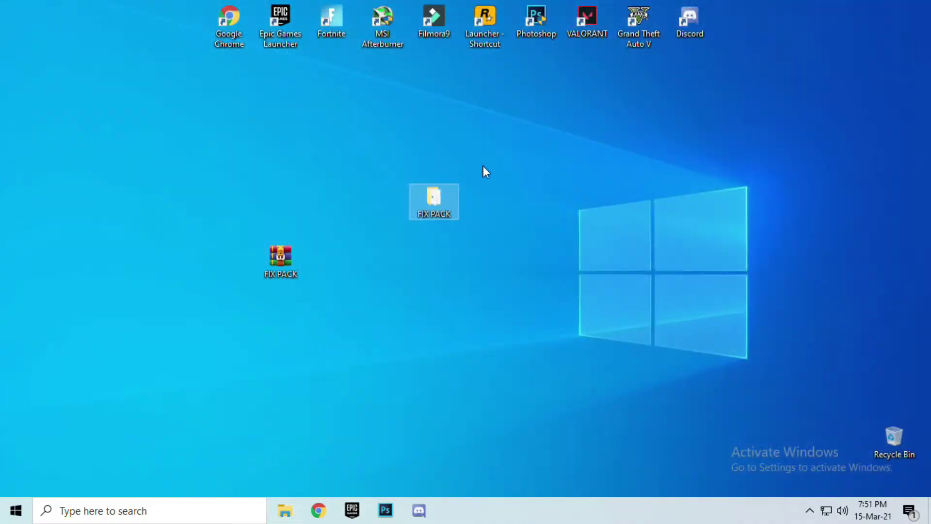
Run TimerResolution.exe from FIX PACK, set it to the 0.499 ms maximum, and minimize it.
double_click(433, 201)
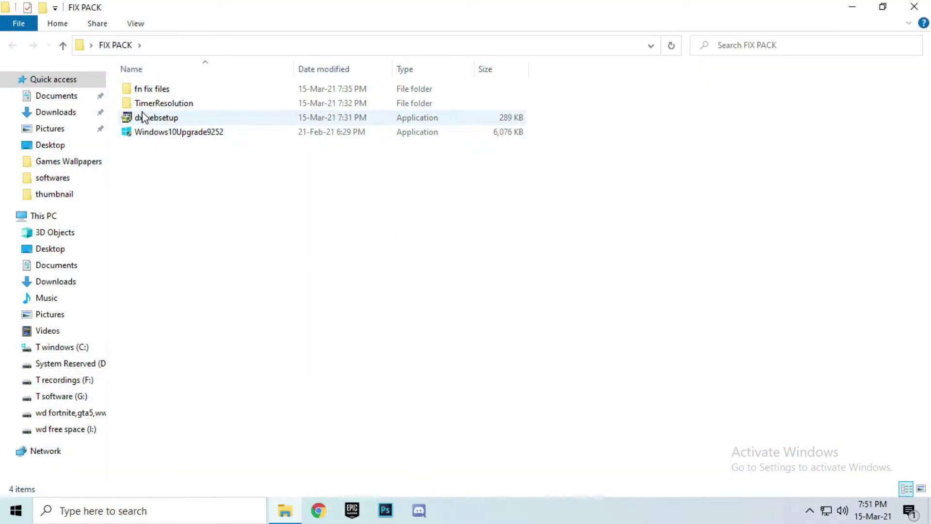
double_click(175, 107)
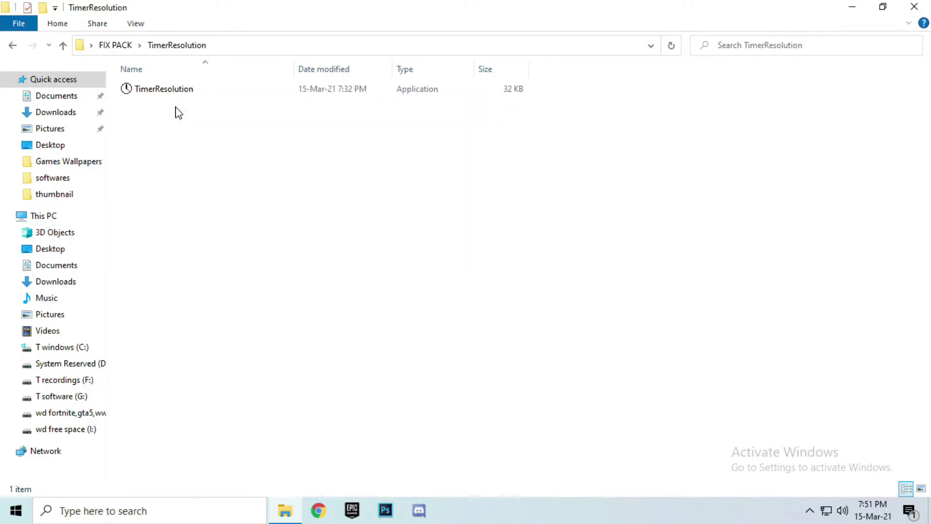
double_click(166, 90)
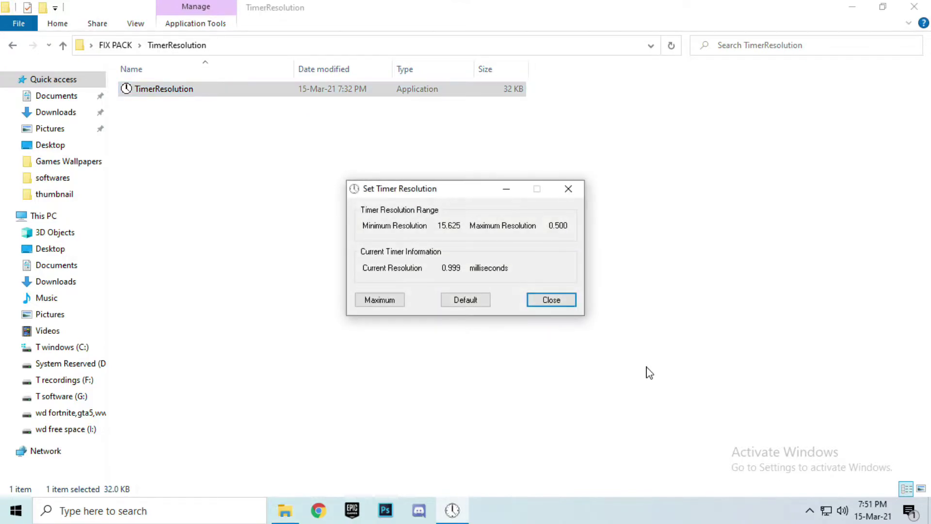
click(388, 300)
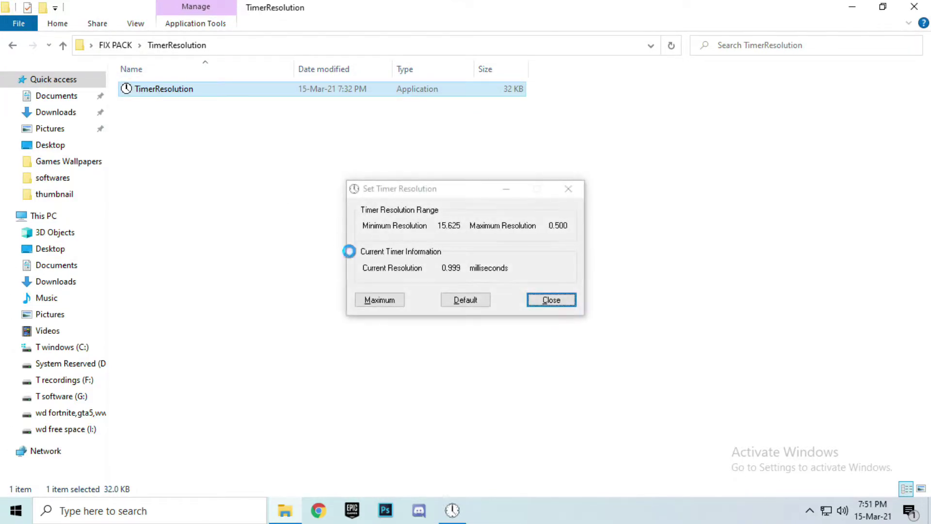
click(379, 300)
click(507, 190)
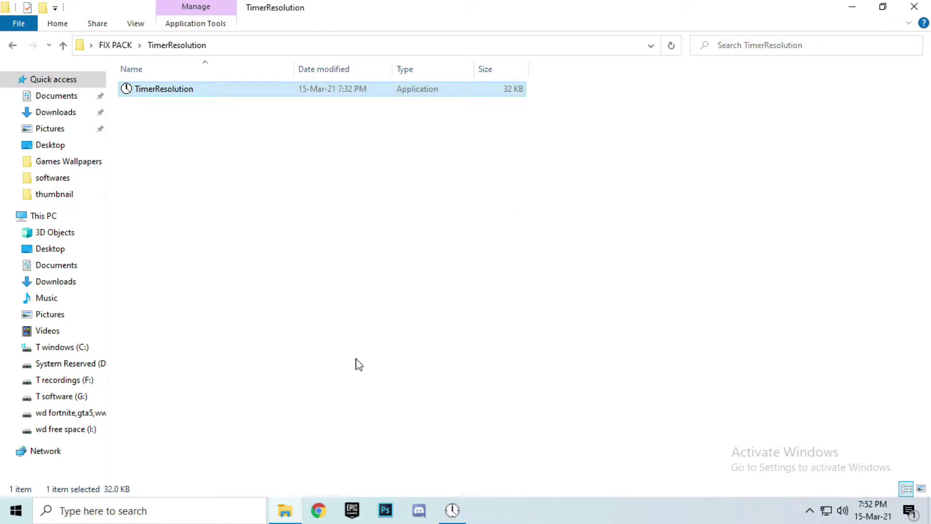
Launch dxwebsetup from the FIX PACK folder and allow it to run.
click(10, 46)
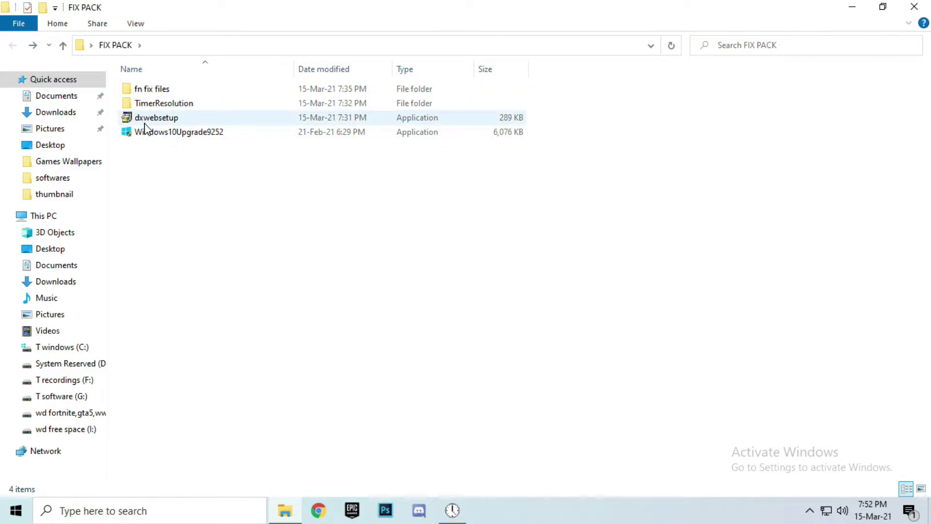
double_click(173, 120)
click(382, 353)
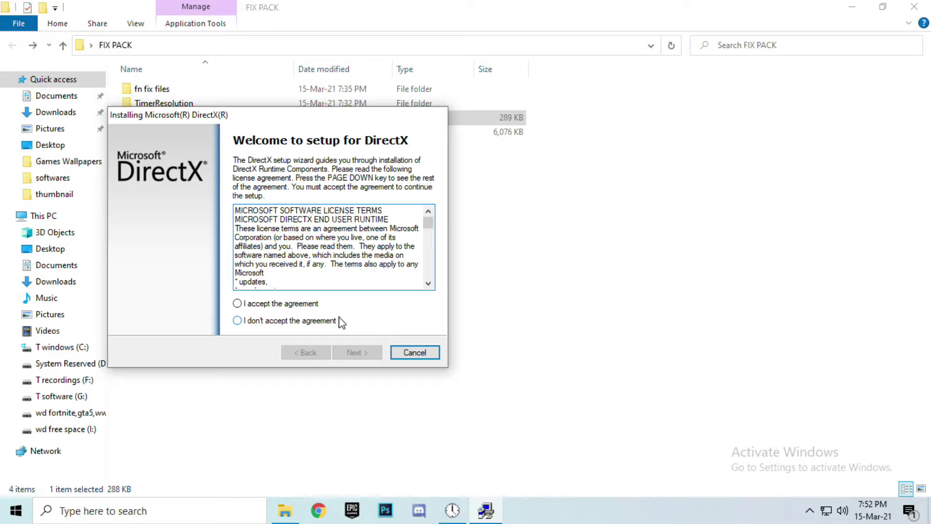
key(Escape)
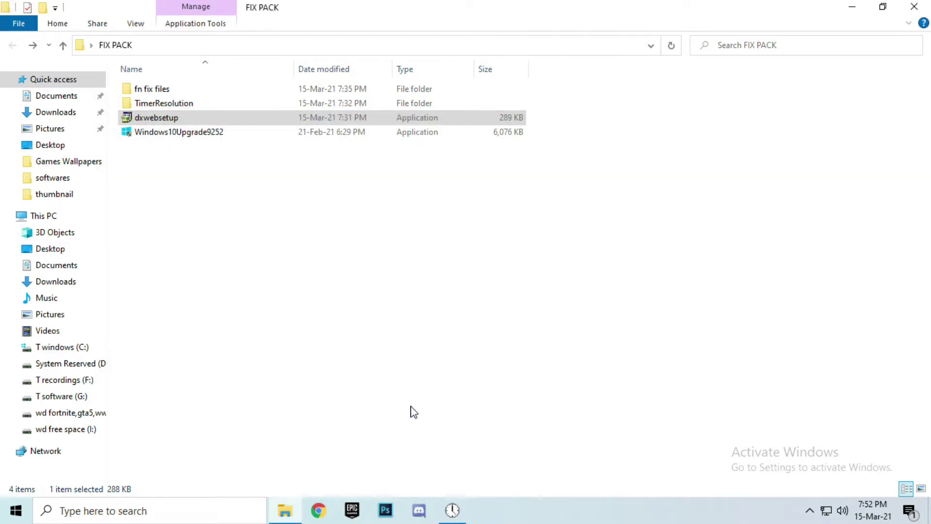
double_click(149, 119)
click(374, 354)
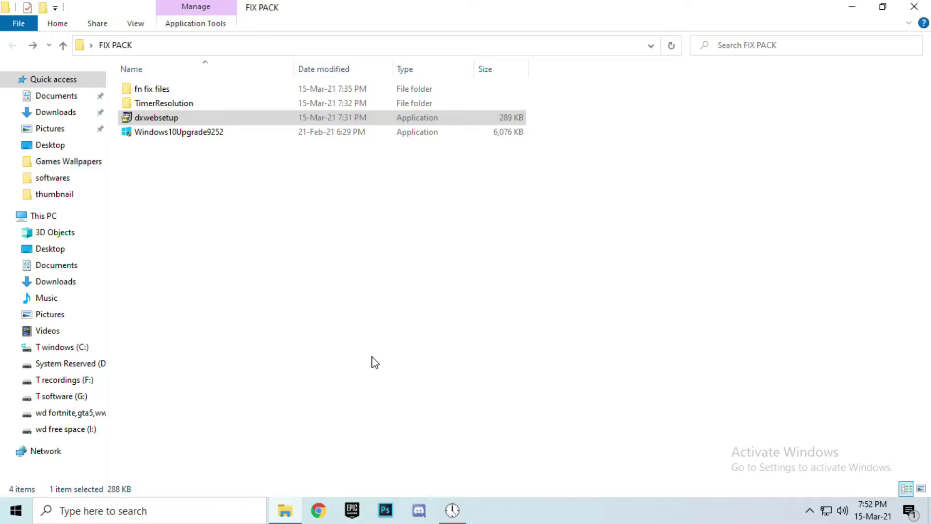
Accept the DirectX licence agreement, decline the Bing Bar, and continue to component installation.
click(149, 215)
click(263, 264)
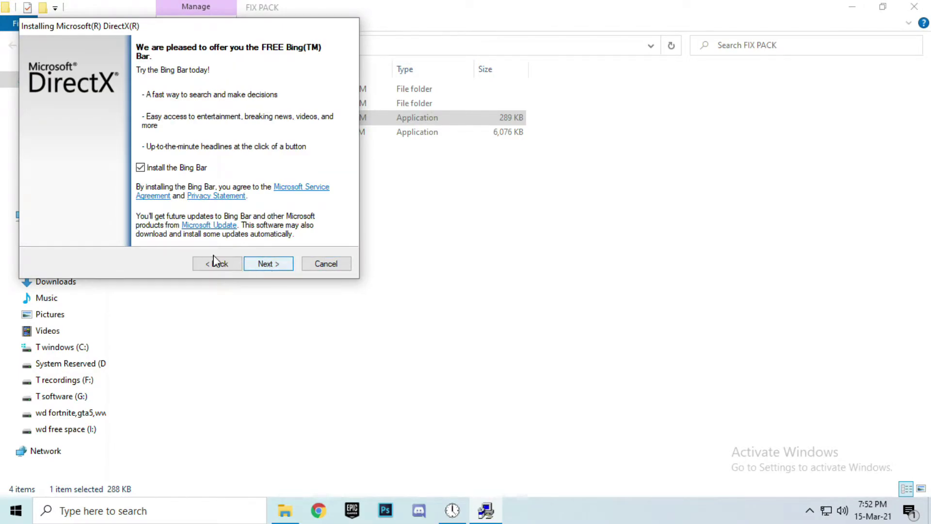
click(140, 168)
click(266, 264)
drag(215, 33, 451, 122)
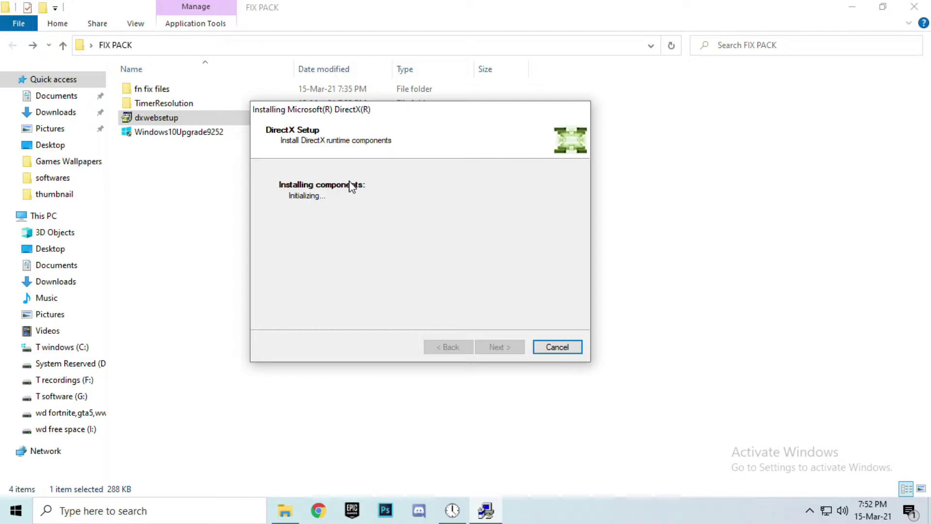
Bring DirectX Web Setup forward and start installing the 87.9 MB runtime optional components.
click(765, 267)
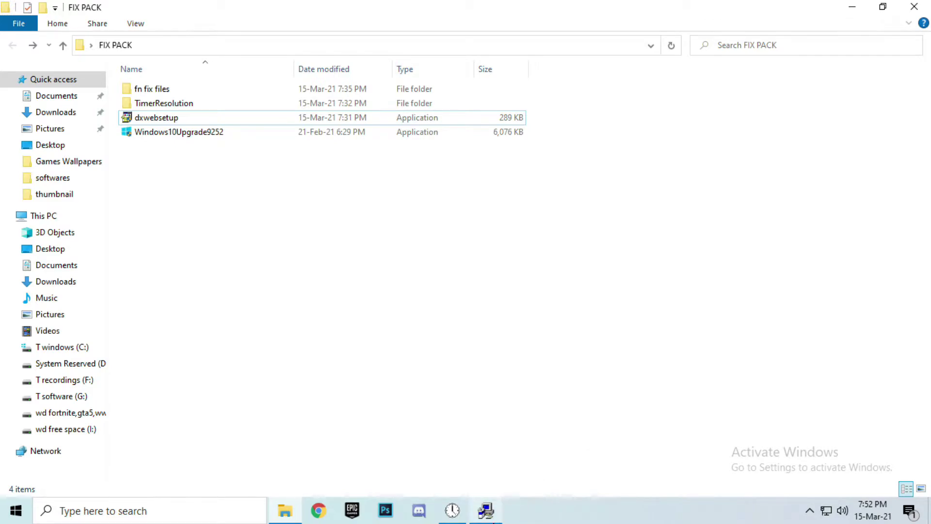
click(486, 511)
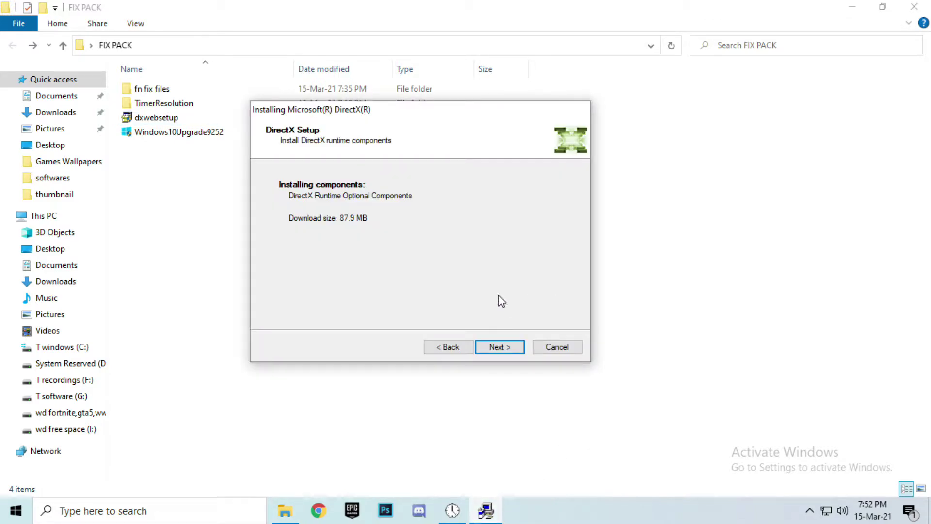
click(517, 349)
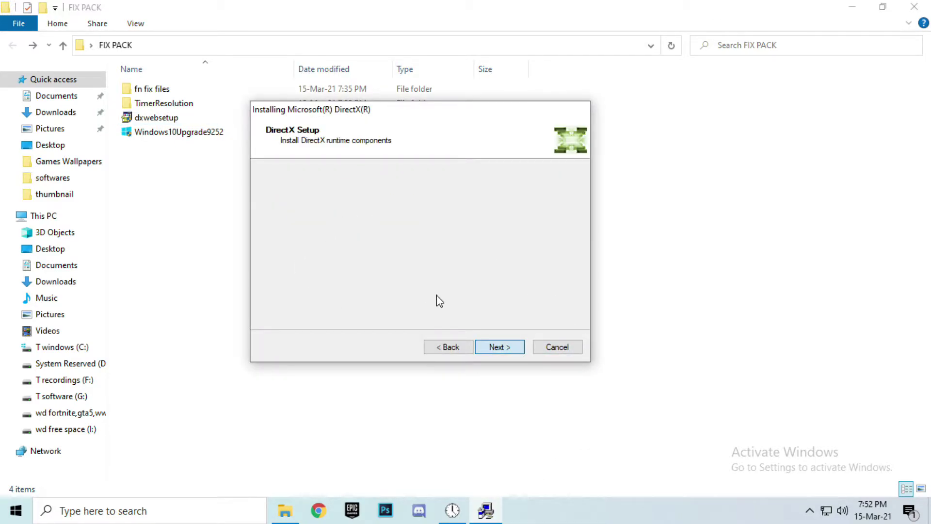